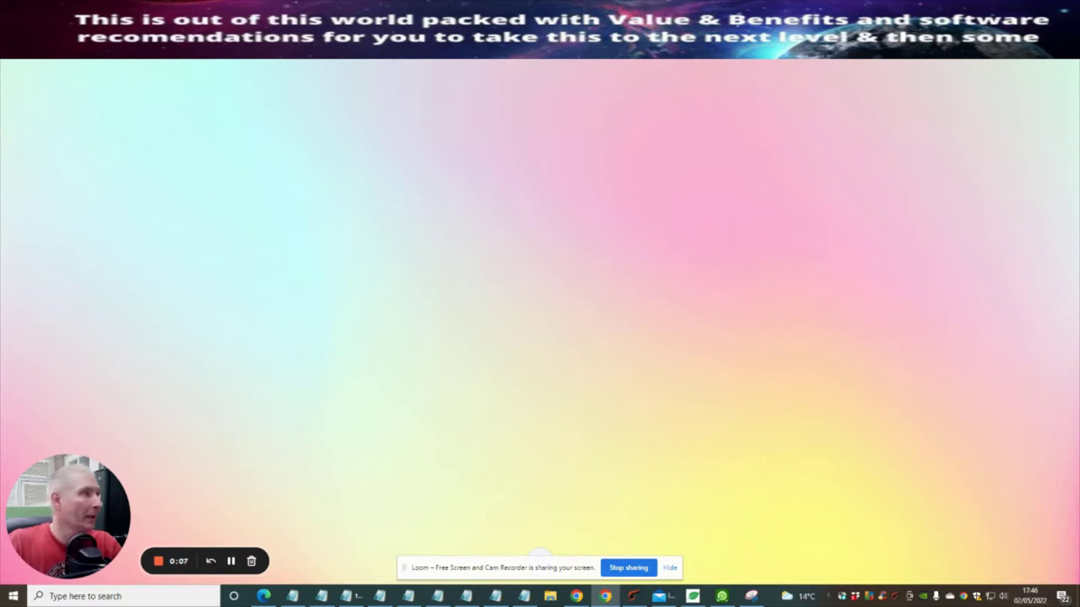
# Bring up the Commission Gorilla dashboard showing 225 pages, 136 bonuses and 190 average views
pyautogui.click(605, 596)
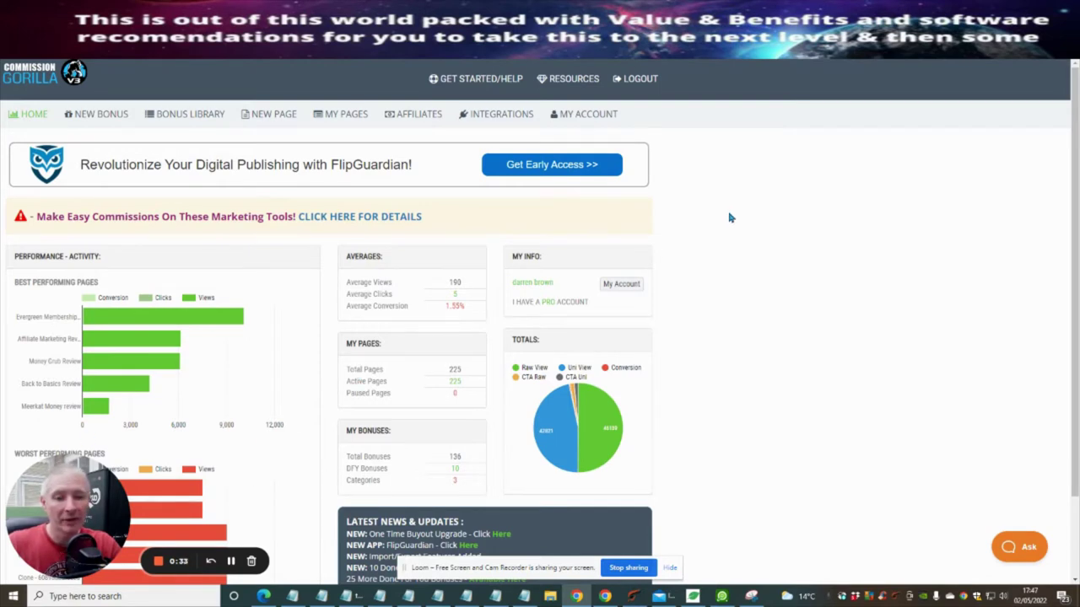
pyautogui.moveTo(85, 484); pyautogui.dragTo(880, 149)
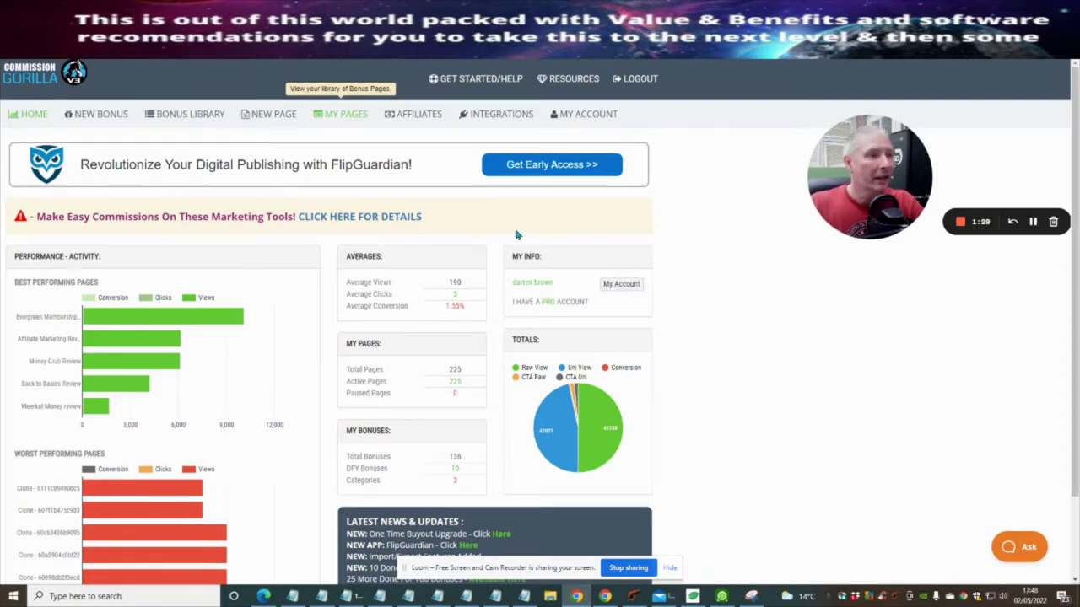
pyautogui.click(339, 113)
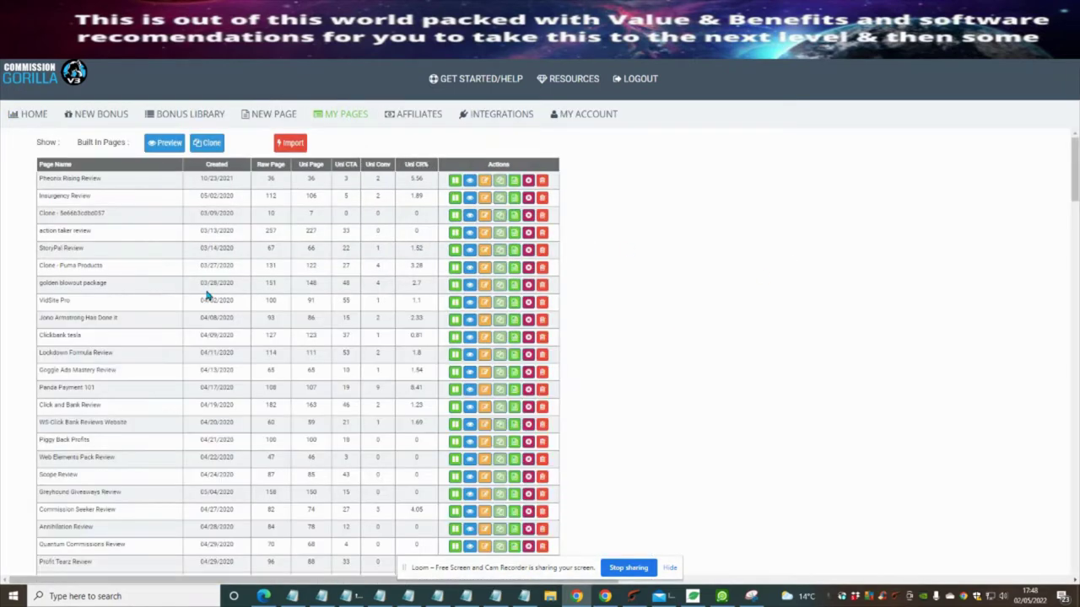
# Scroll down the My Pages table to the Projects DFY row
pyautogui.scroll(-15, 137, 313)
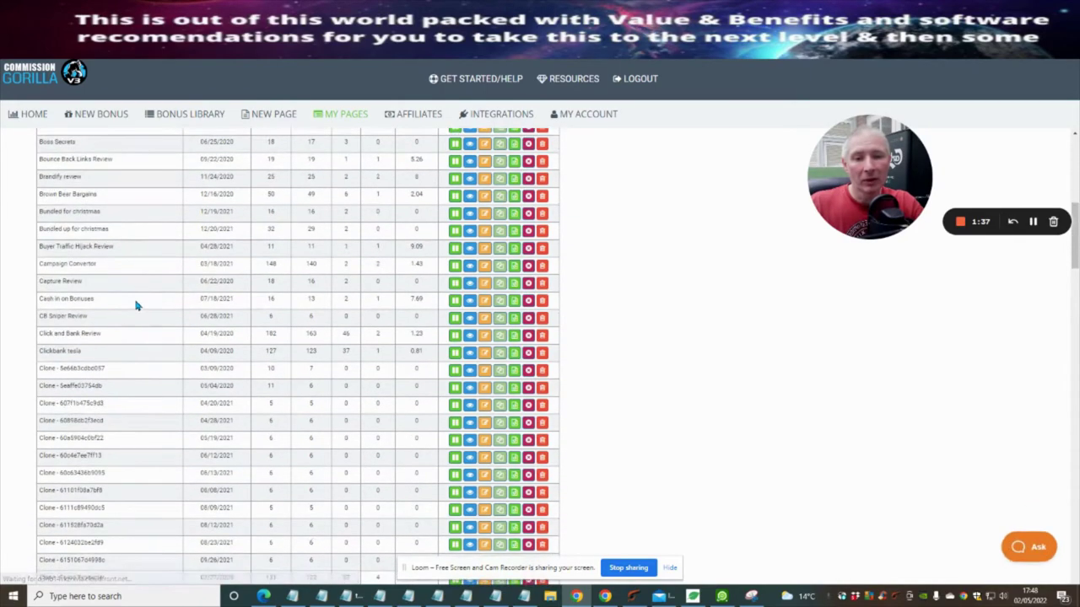
pyautogui.scroll(-15, 132, 296)
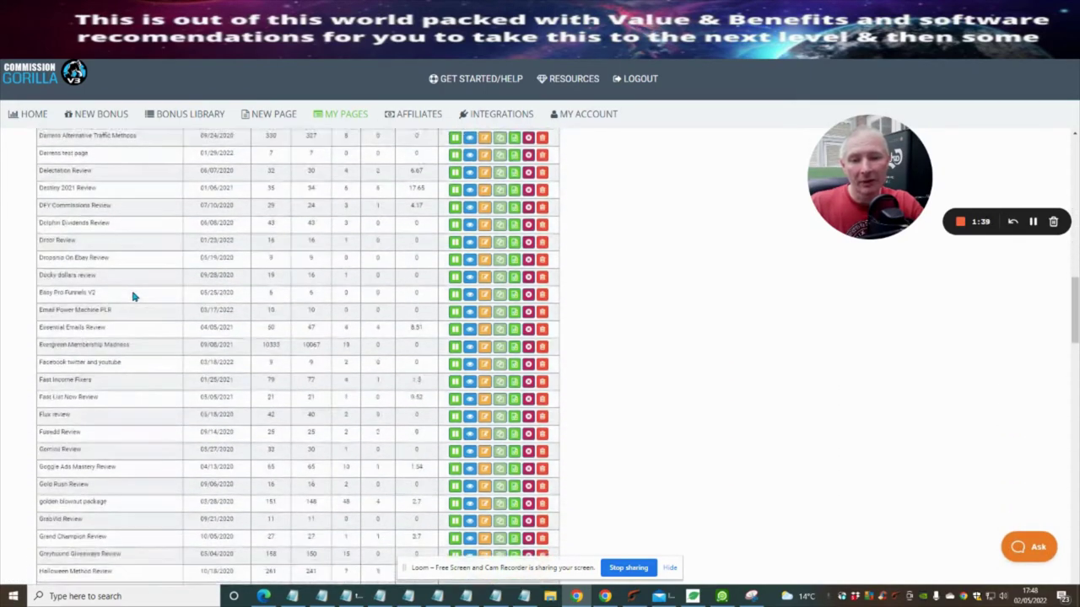
pyautogui.scroll(-15, 133, 296)
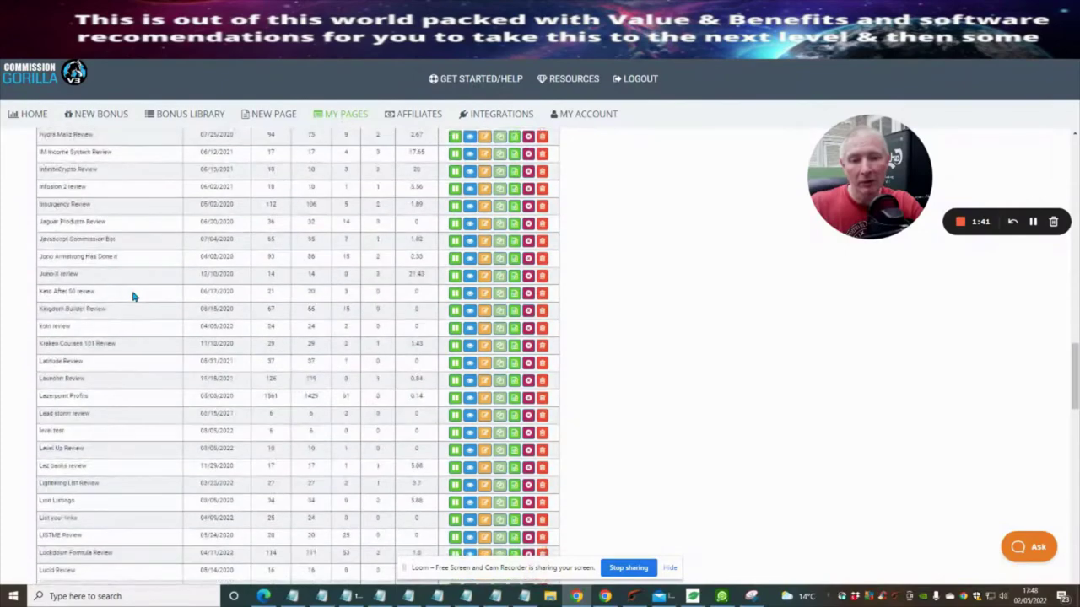
pyautogui.scroll(-15, 133, 296)
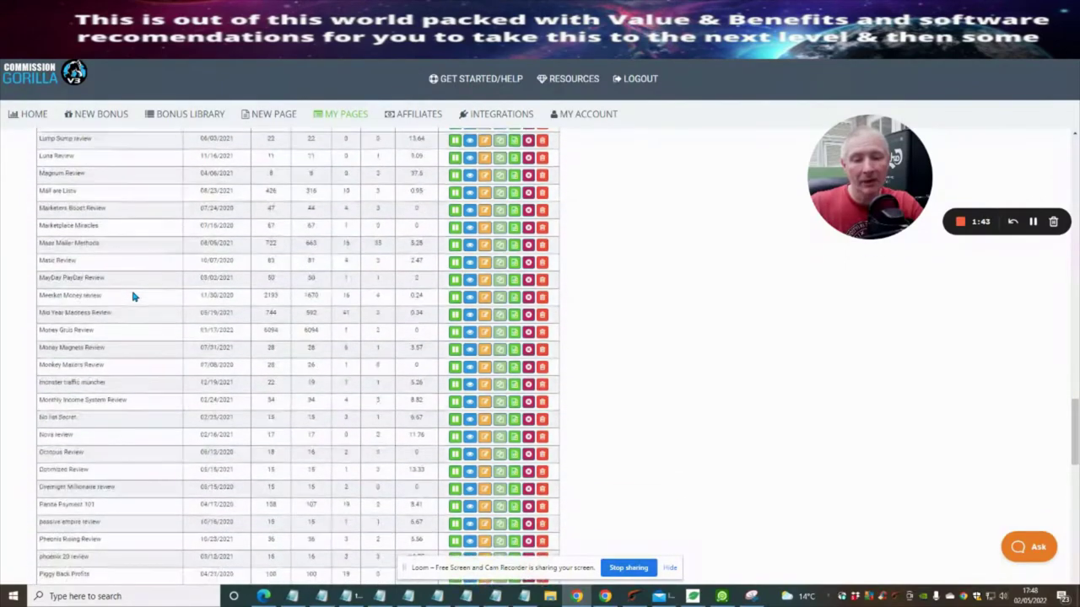
pyautogui.scroll(-1, 62, 437)
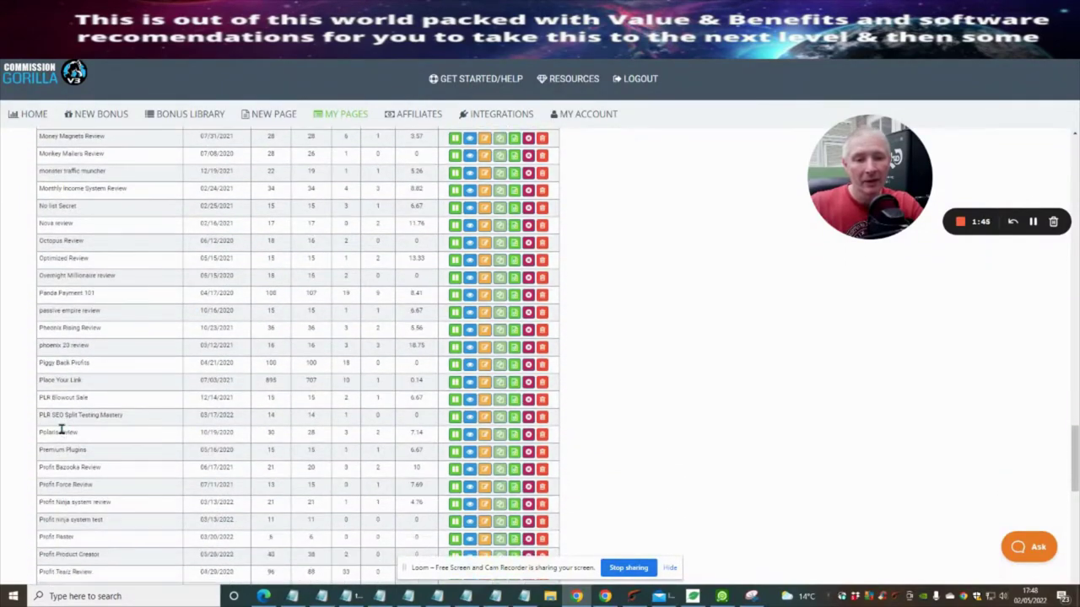
pyautogui.scroll(-2, 72, 438)
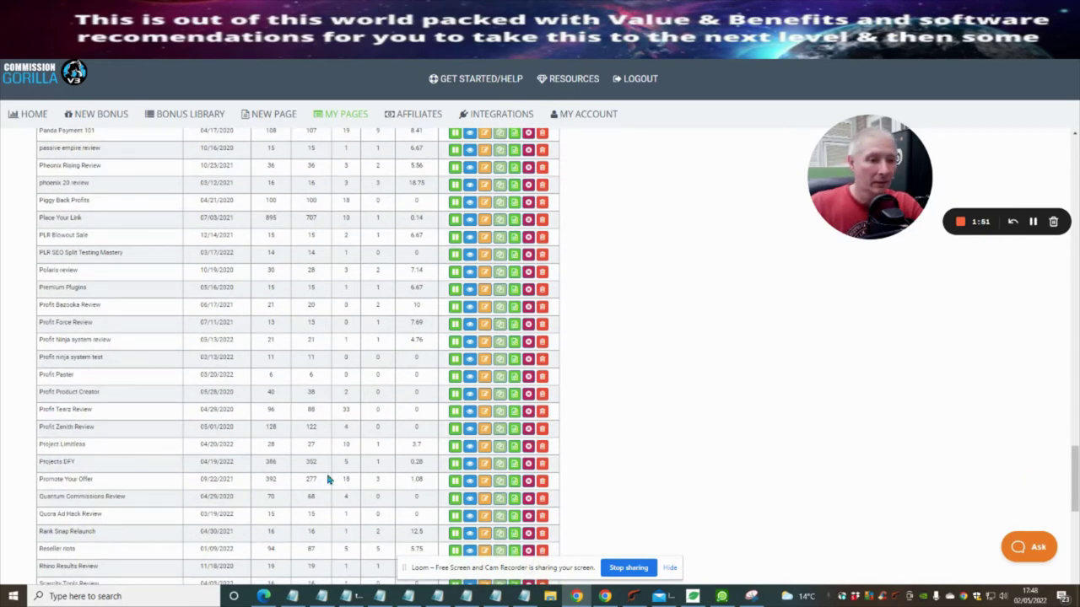
# Clone the Projects DFY bonus page and dismiss the cloned-page notice
pyautogui.click(500, 464)
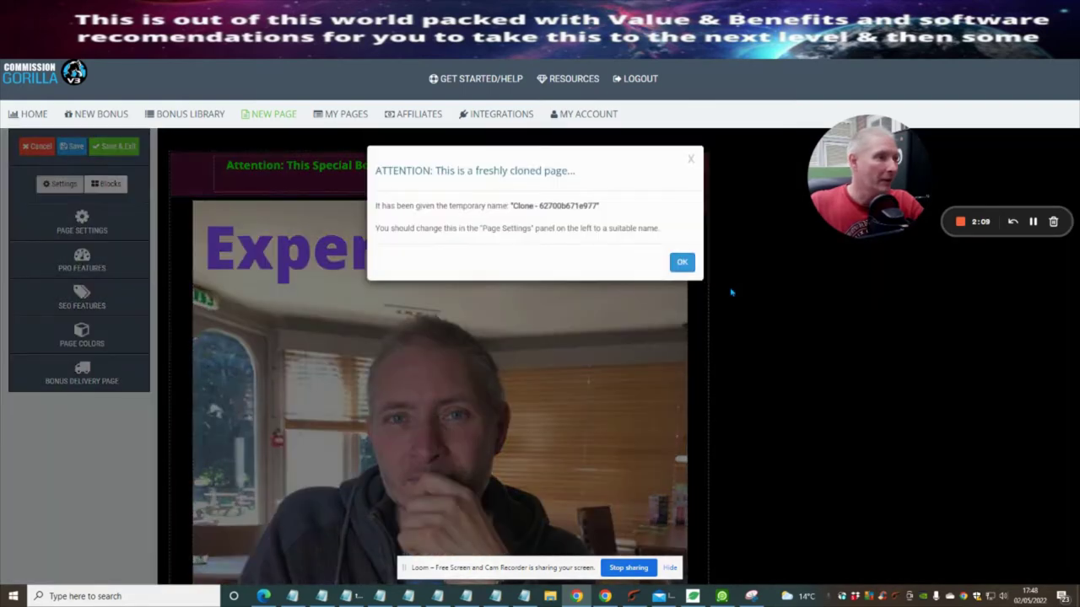
pyautogui.click(680, 260)
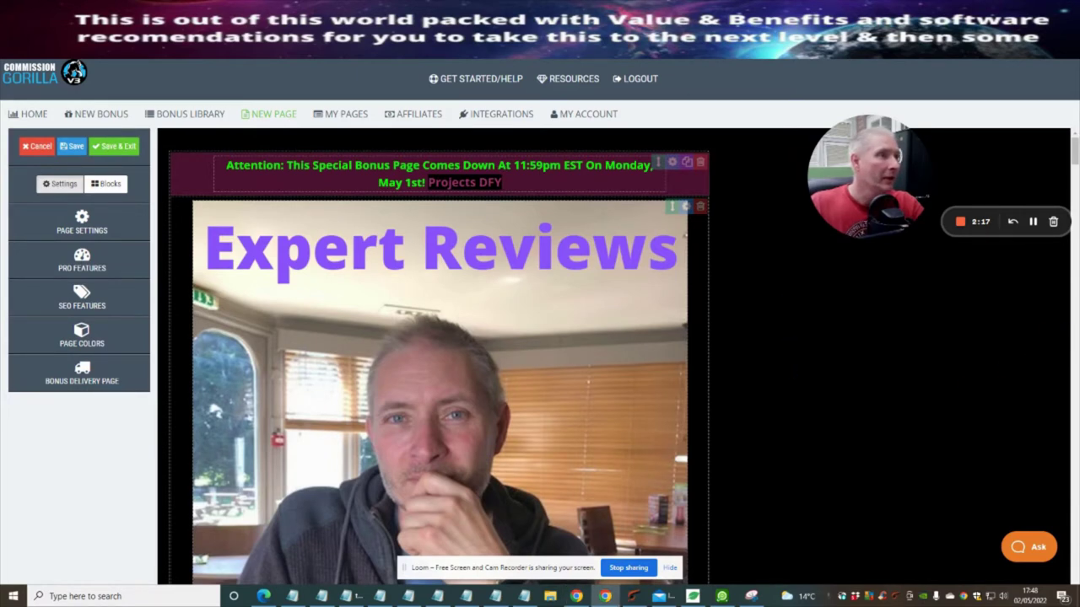
# Switch to Warrior+Plus and go back through the Sales Dashboard to the Free Affiliate Funnels offer
pyautogui.hotkey('alt', 'Tab')
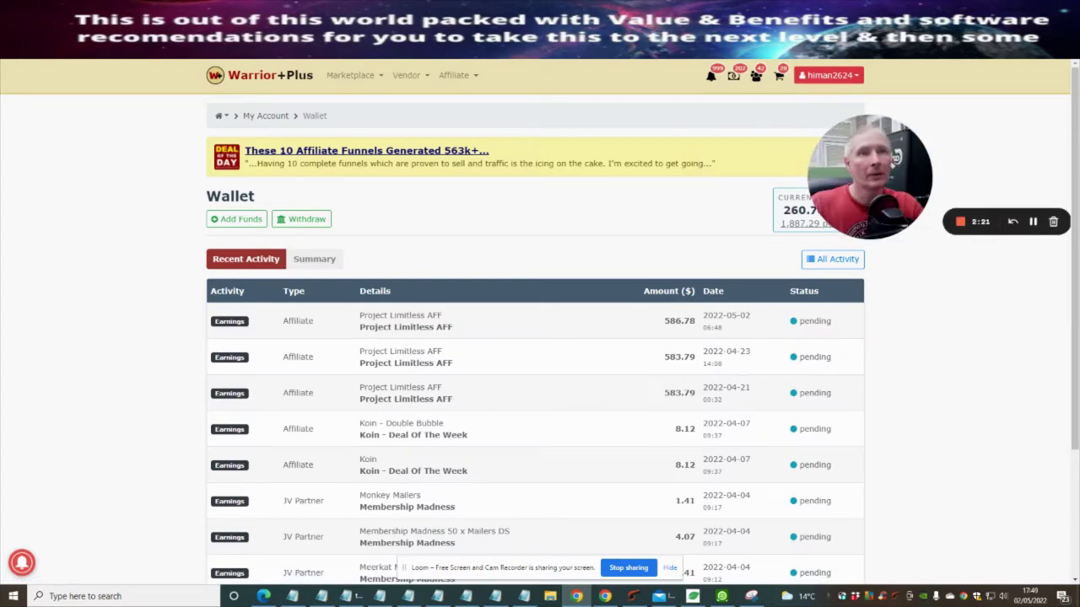
pyautogui.hotkey('alt', 'Left')
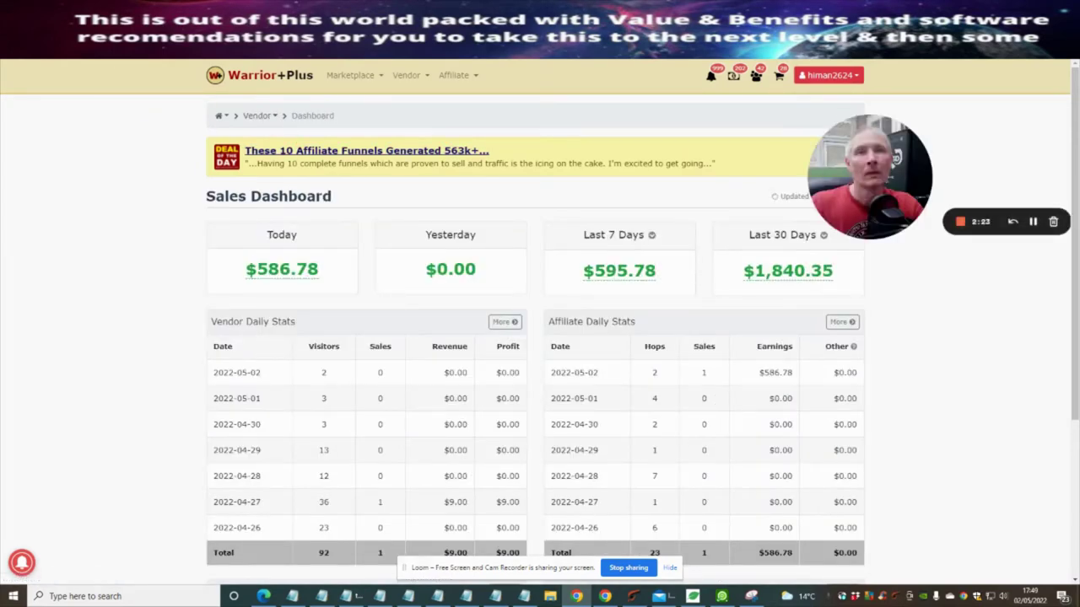
pyautogui.hotkey('alt', 'Left')
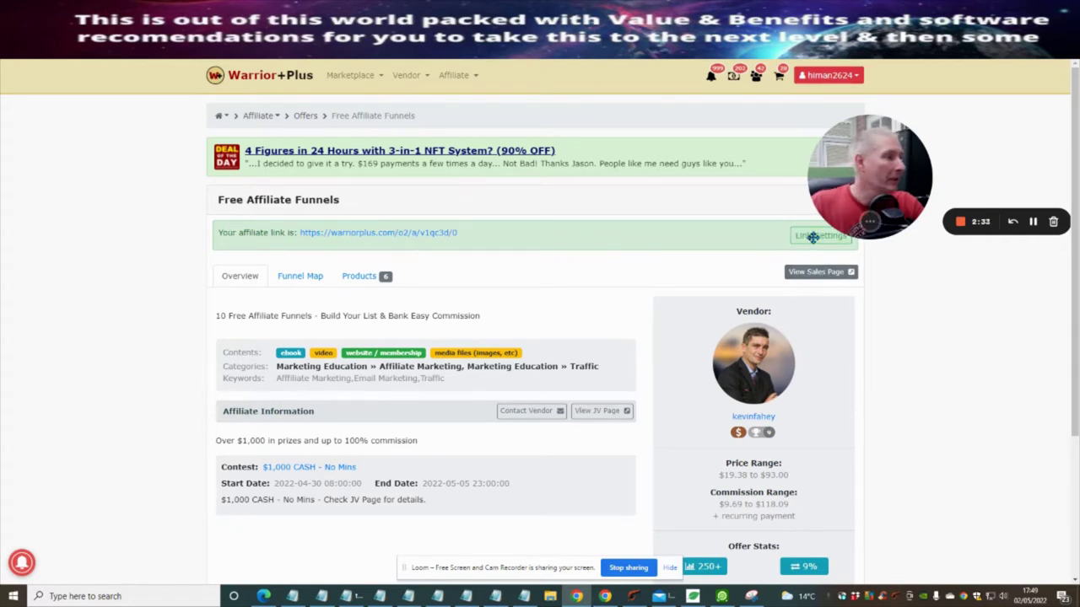
# Copy the Free Affiliate Funnels affiliate URL from Link Settings and close the modal
pyautogui.click(811, 242)
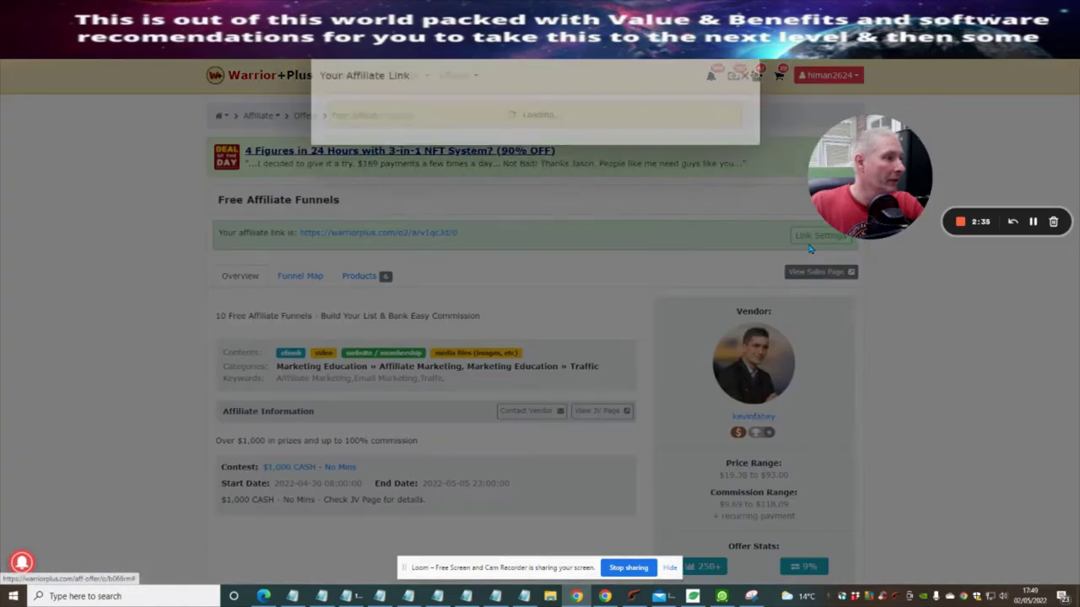
pyautogui.moveTo(529, 200); pyautogui.dragTo(314, 181)
pyautogui.hotkey('ctrl', 'c')
pyautogui.rightClick(364, 198)
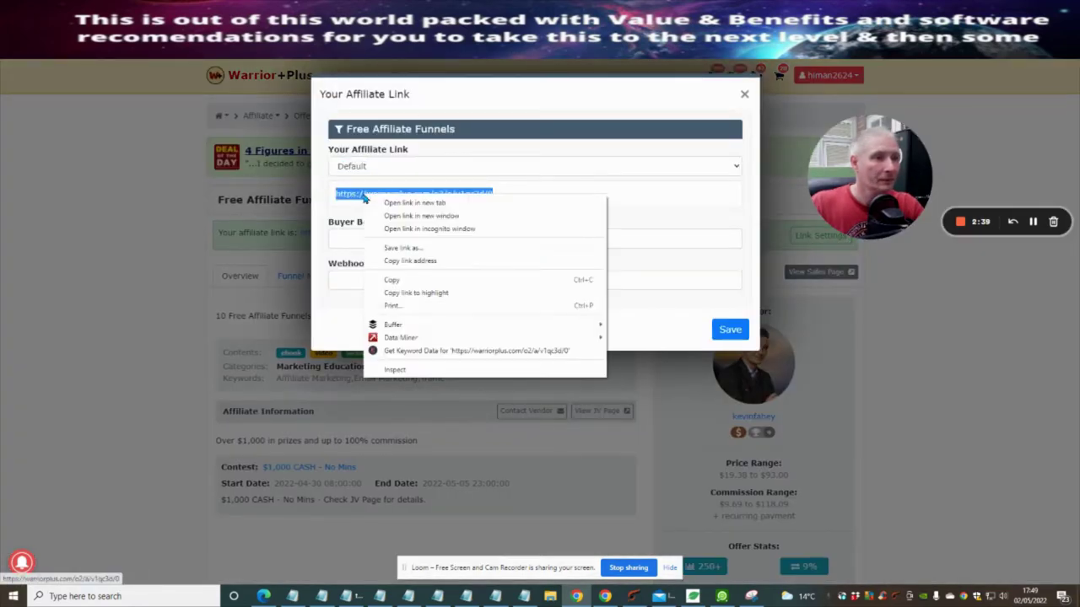
pyautogui.click(373, 280)
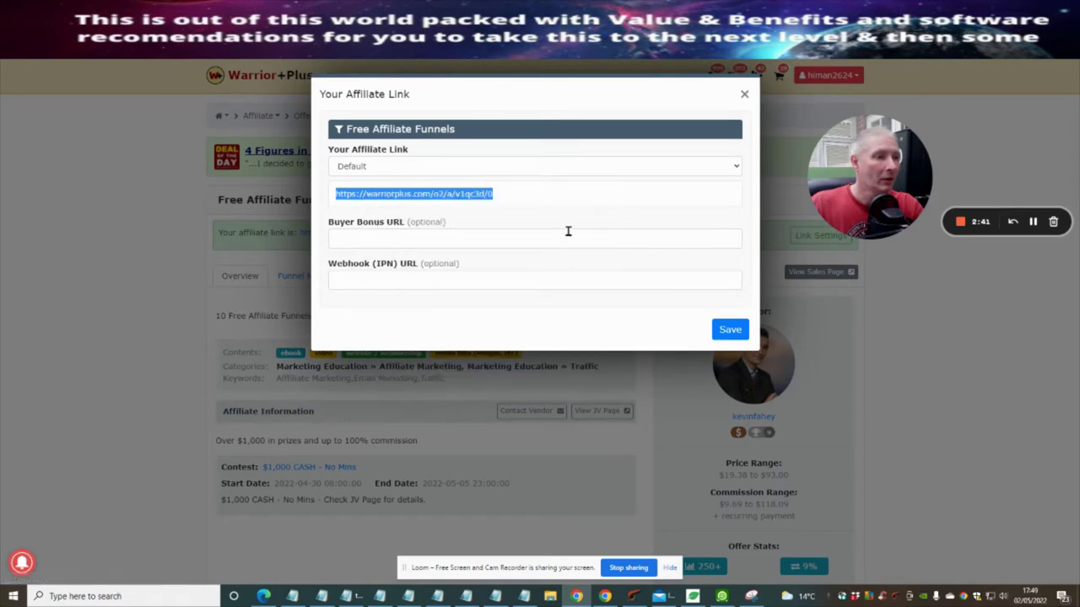
pyautogui.click(571, 223)
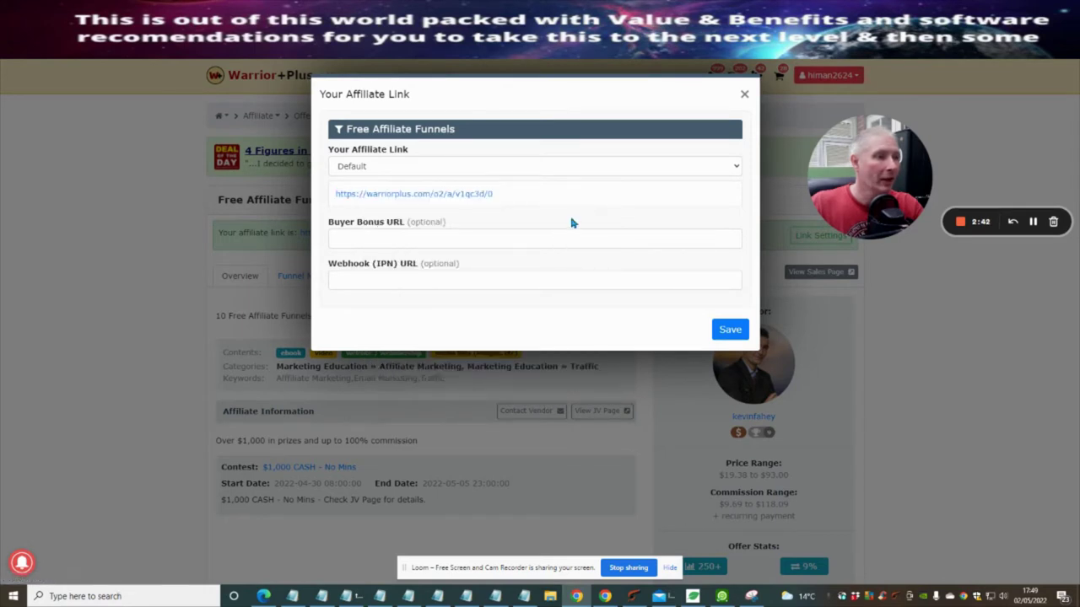
pyautogui.click(745, 94)
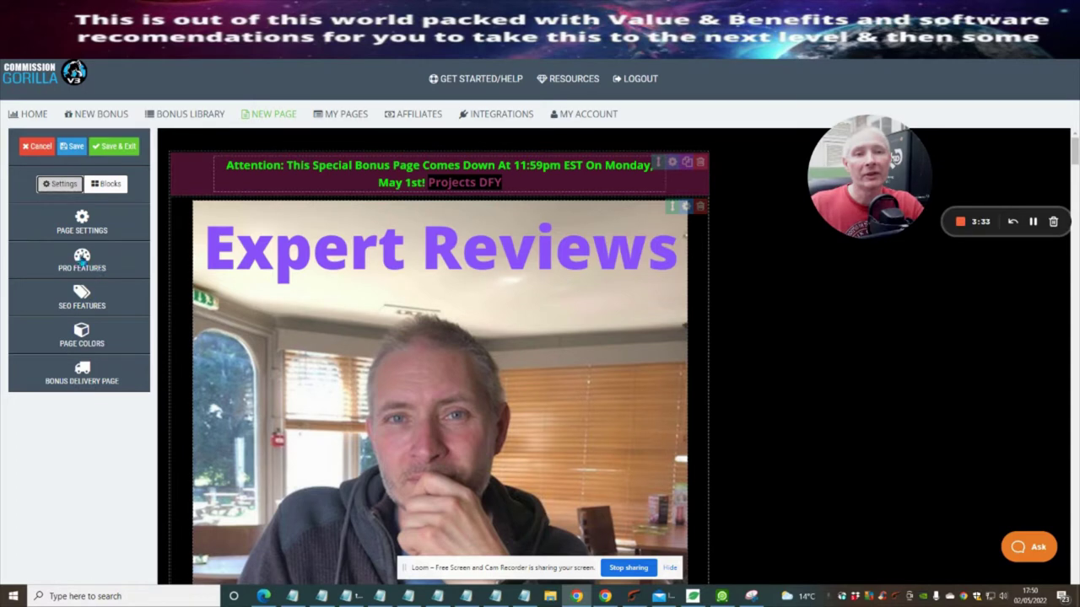
# Rename the cloned page to 'Free Affiliate Funnels' in Page Settings and select the old affiliate link
pyautogui.click(76, 226)
pyautogui.moveTo(109, 268); pyautogui.dragTo(4, 240)
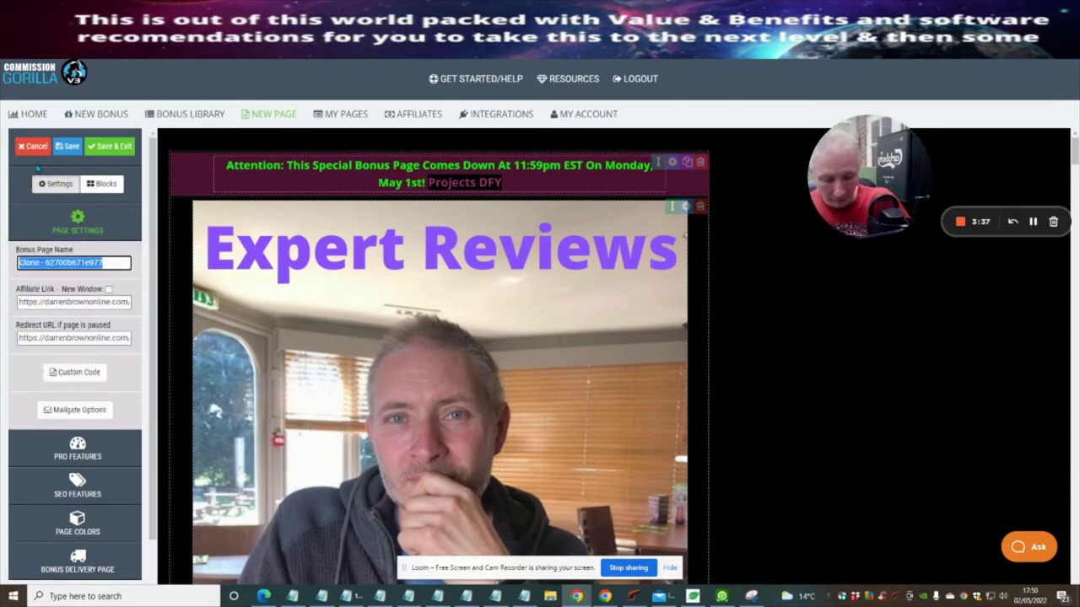
pyautogui.write('Affi')
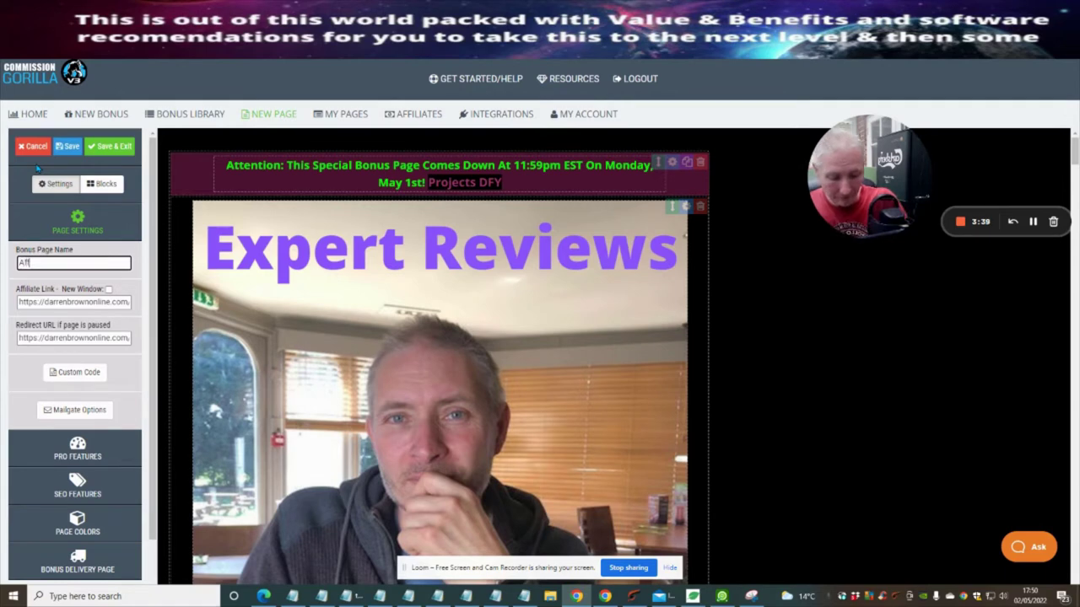
pyautogui.write('liate')
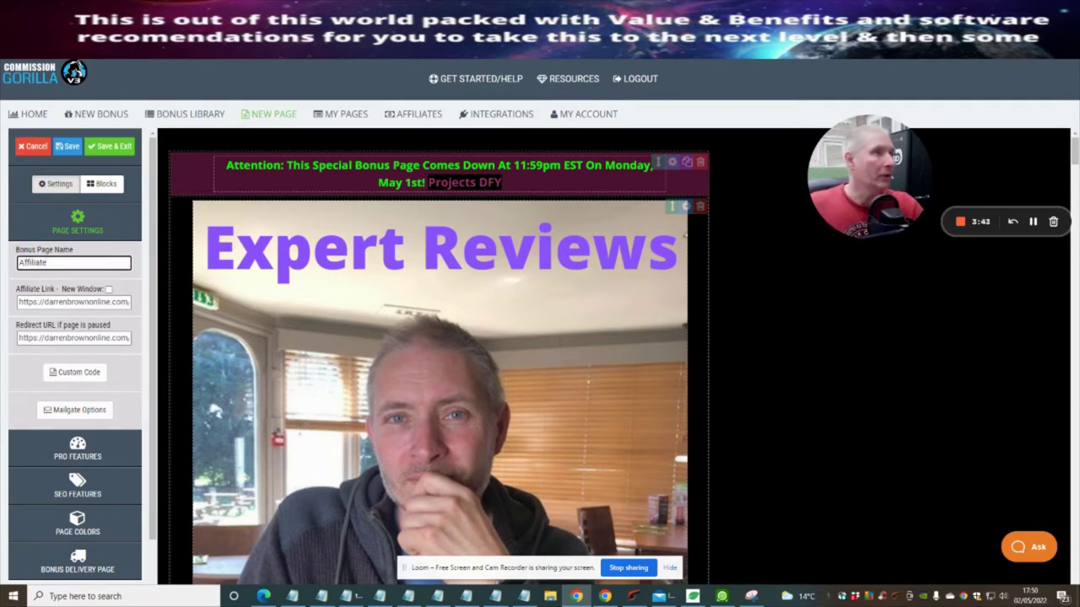
pyautogui.hotkey('ctrl', 'Tab')
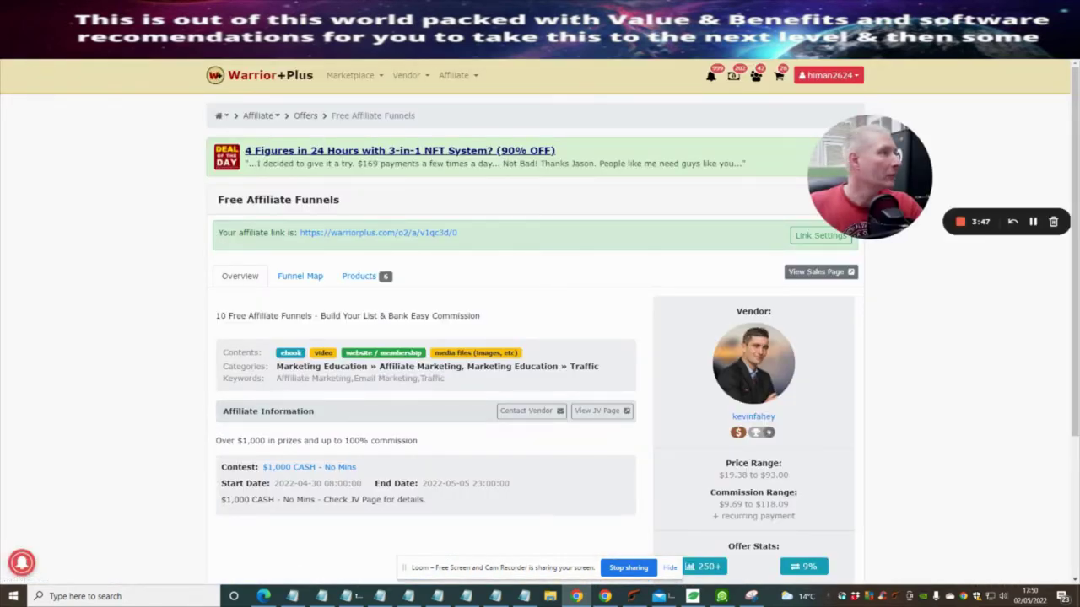
pyautogui.hotkey('ctrl', 'shift', 'Tab')
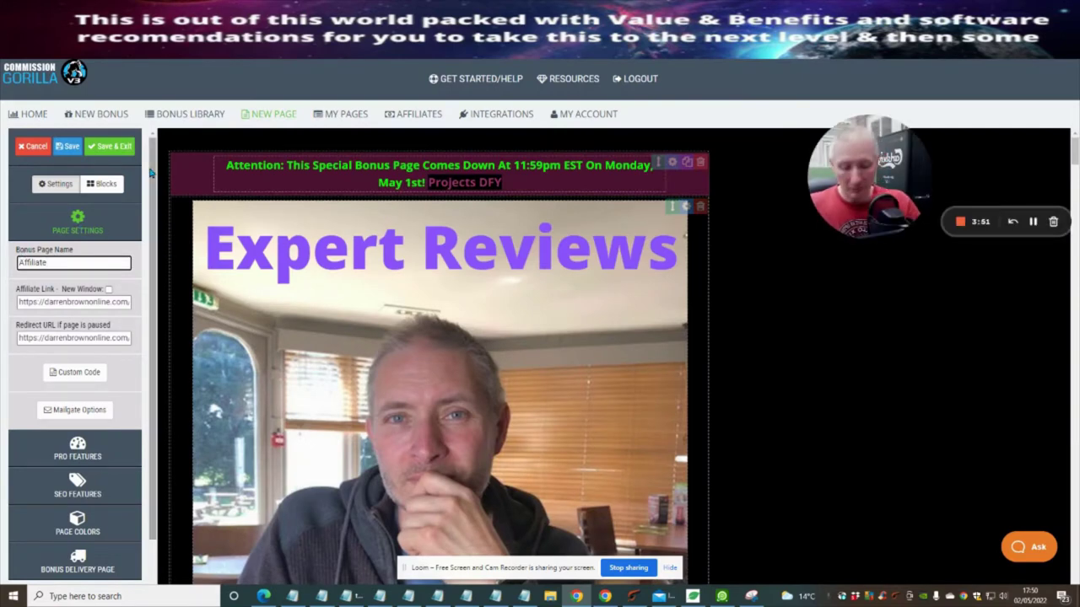
pyautogui.write('Free')
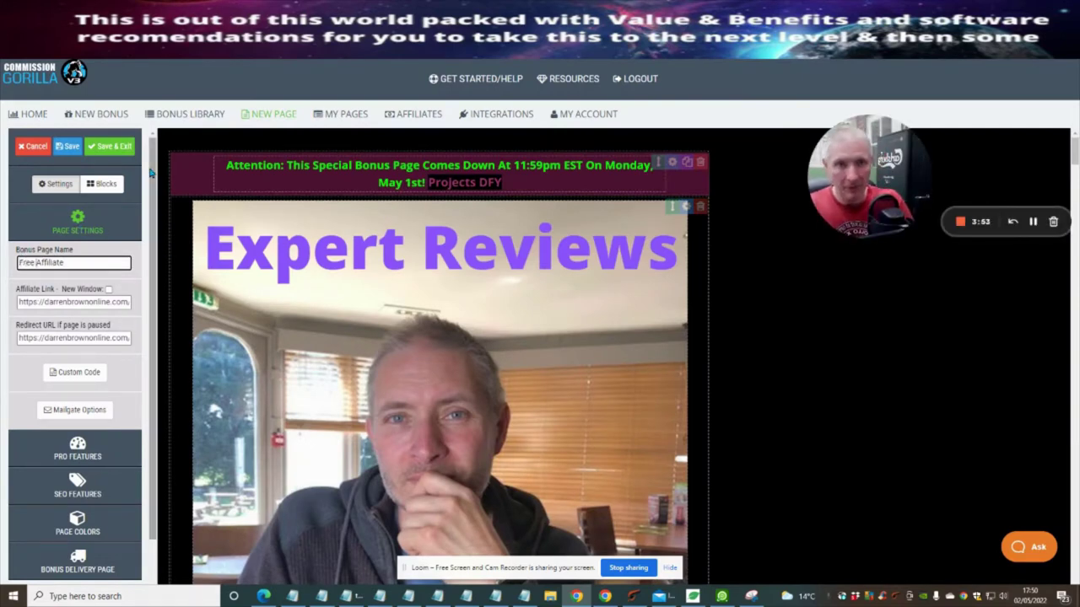
pyautogui.click(73, 264)
pyautogui.write('Funnels')
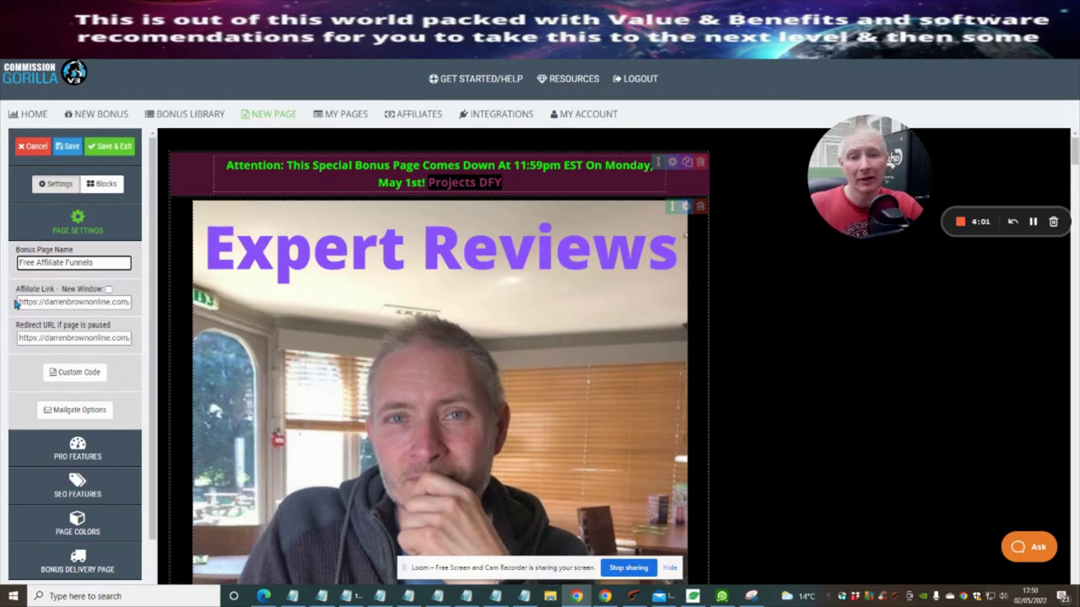
pyautogui.moveTo(20, 302); pyautogui.dragTo(161, 307)
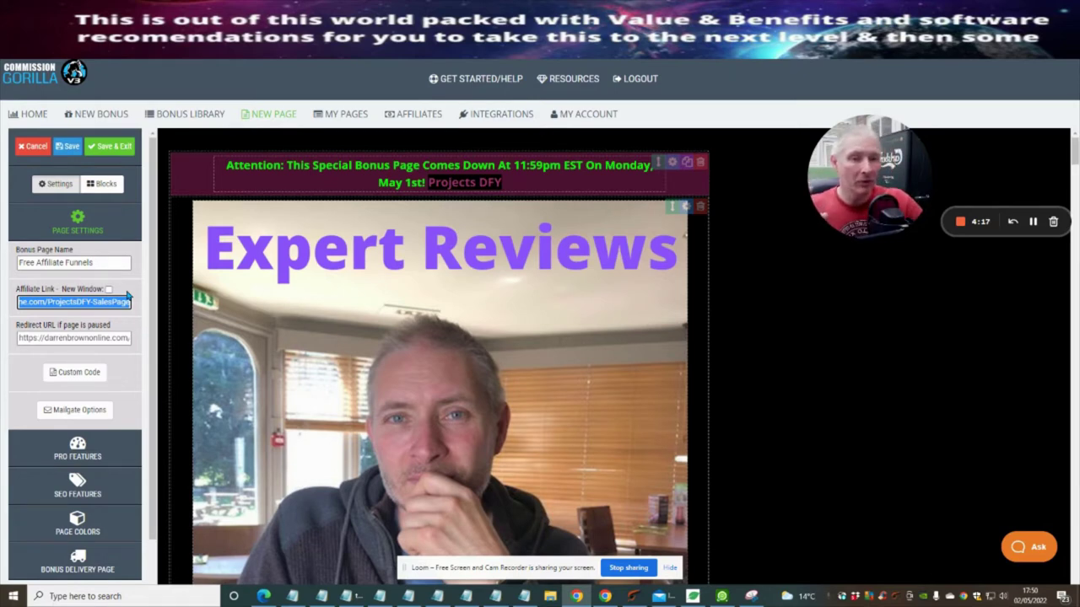
# Paste the Warrior+Plus affiliate link into both the Affiliate Link and Redirect URL fields
pyautogui.moveTo(129, 296); pyautogui.dragTo(119, 306)
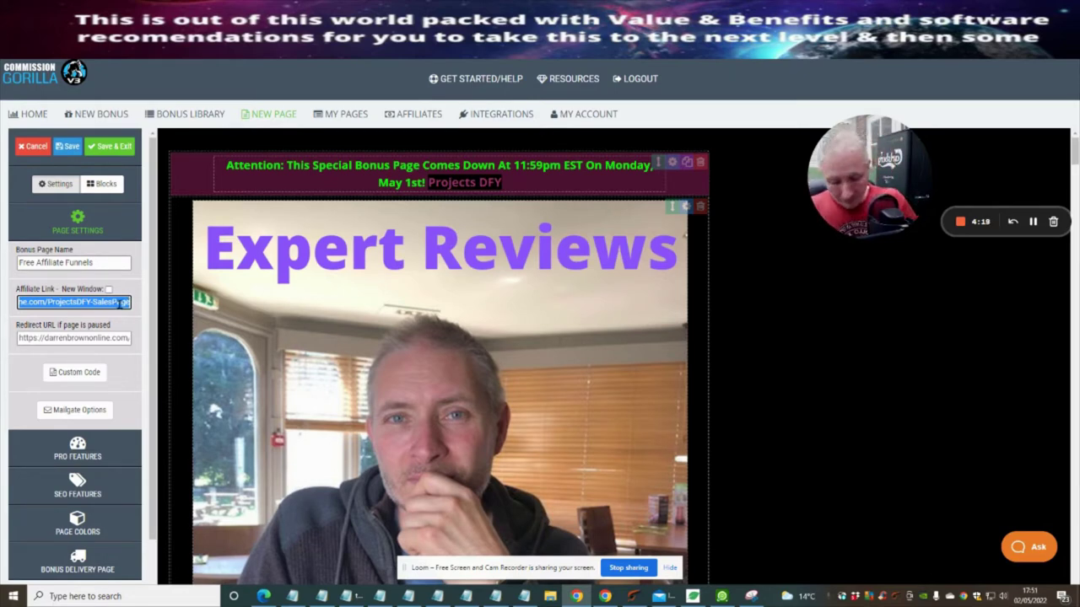
pyautogui.hotkey('ctrl', 'v')
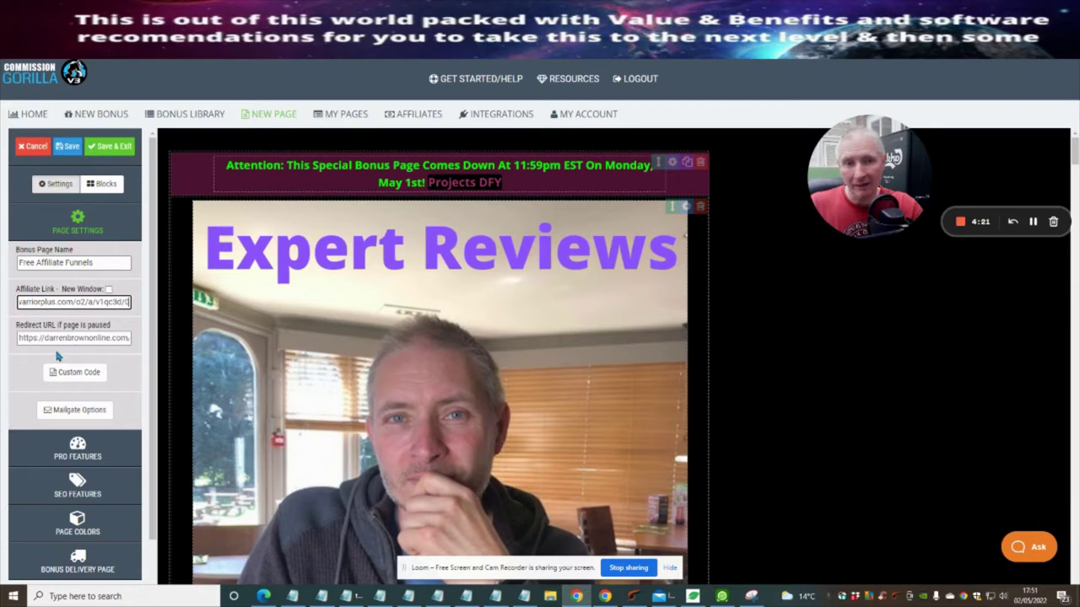
pyautogui.moveTo(18, 337); pyautogui.dragTo(181, 346)
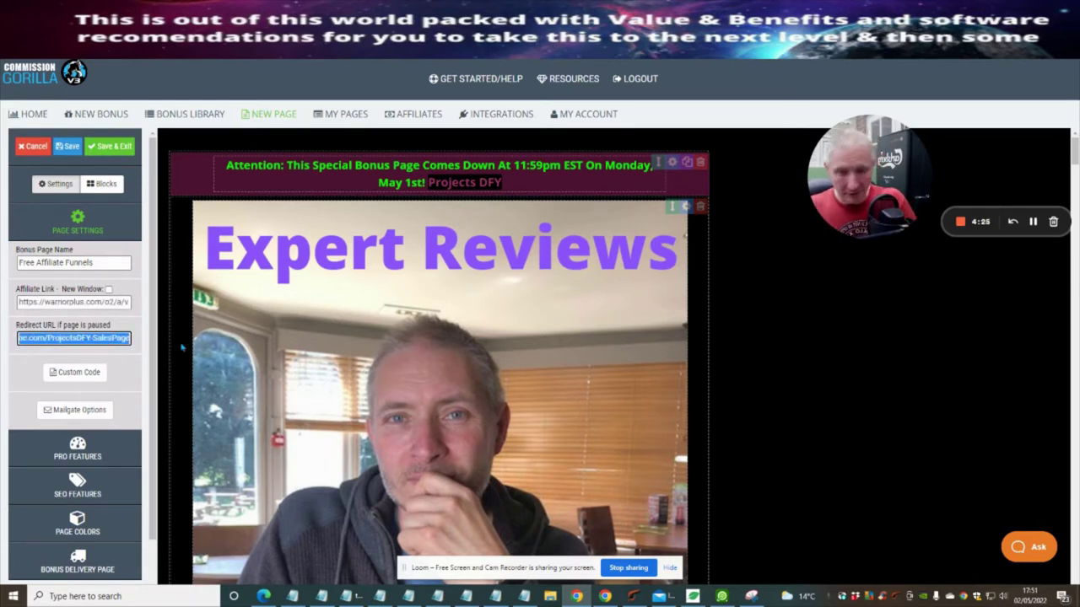
pyautogui.hotkey('ctrl', 'v')
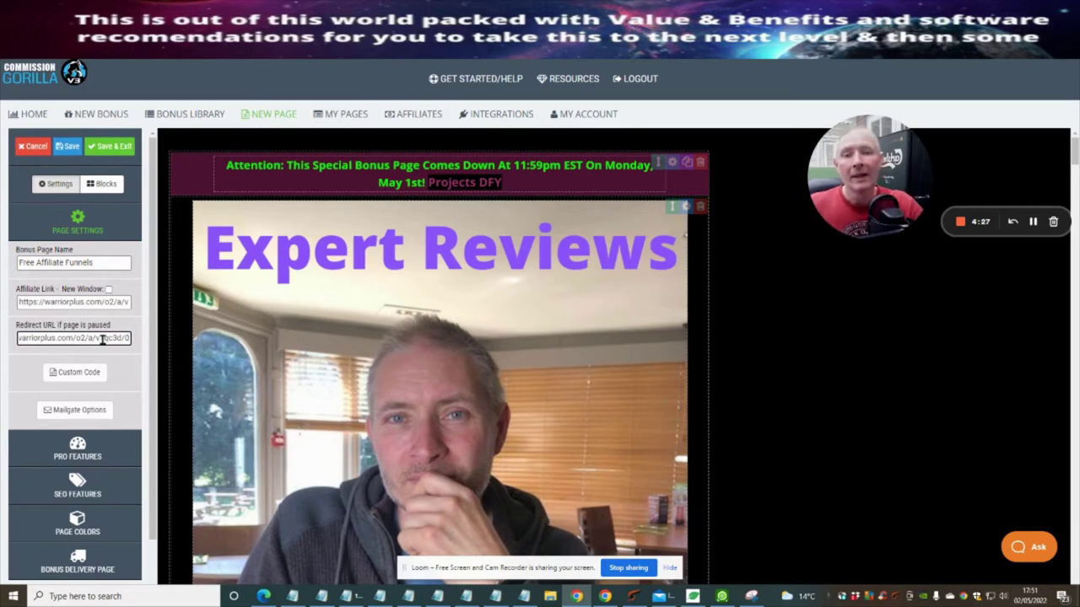